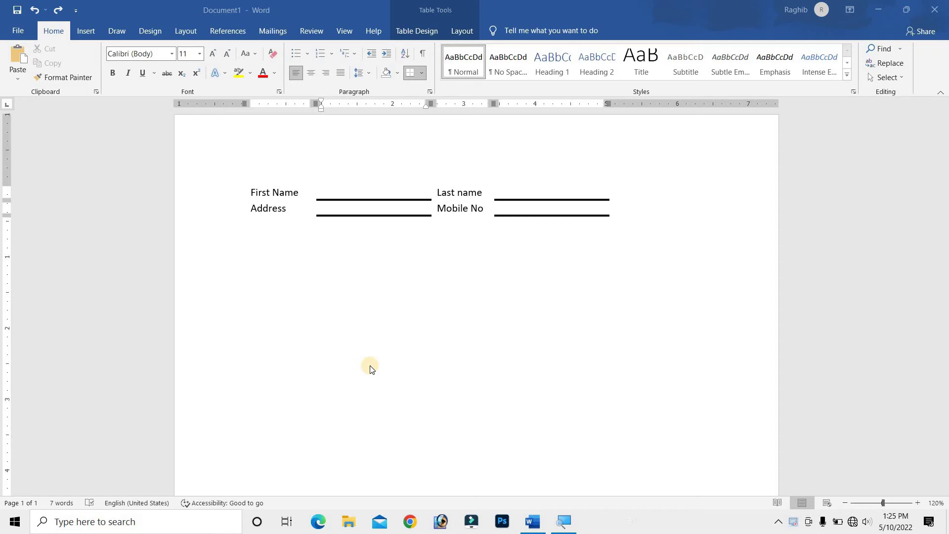
# Enter the person's first name, last name, address and mobile number into the form fields.
pyautogui.click(326, 196)
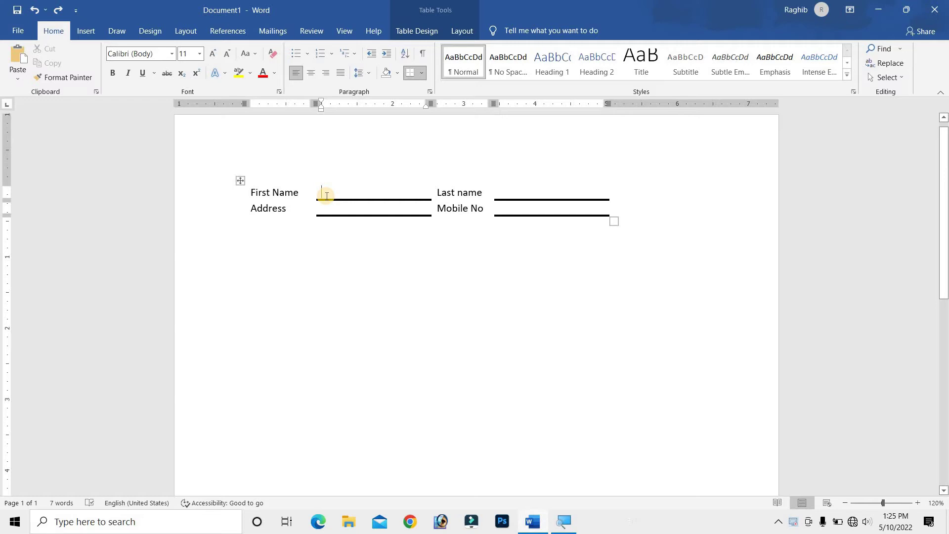
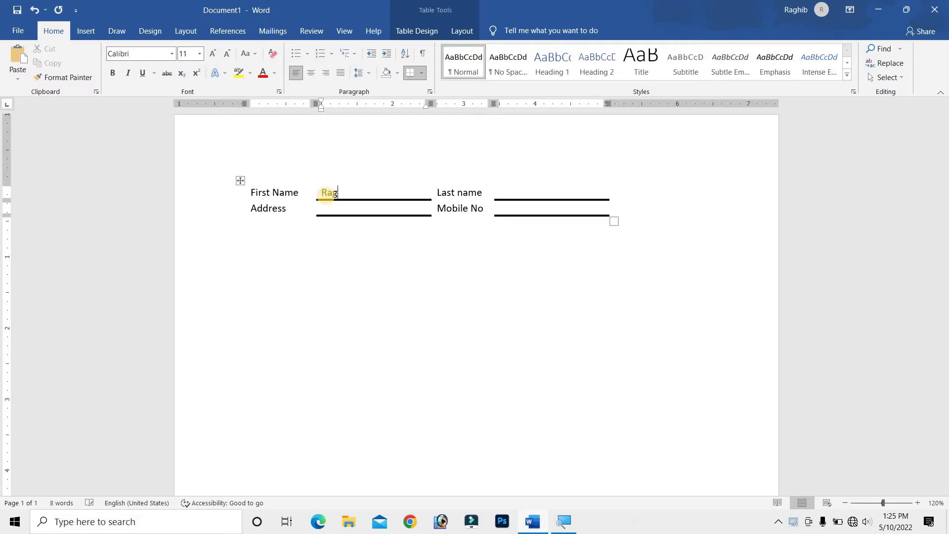
pyautogui.press('Tab')
pyautogui.press('Tab')
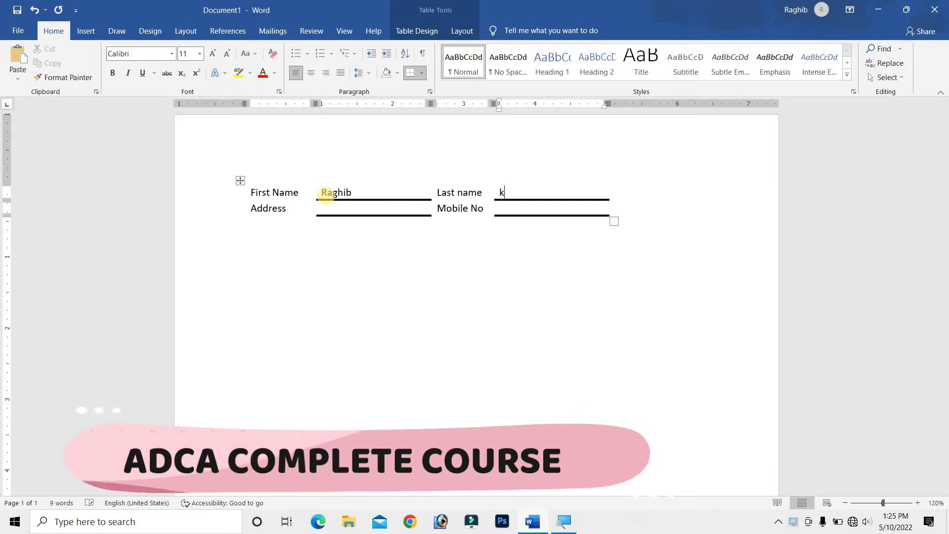
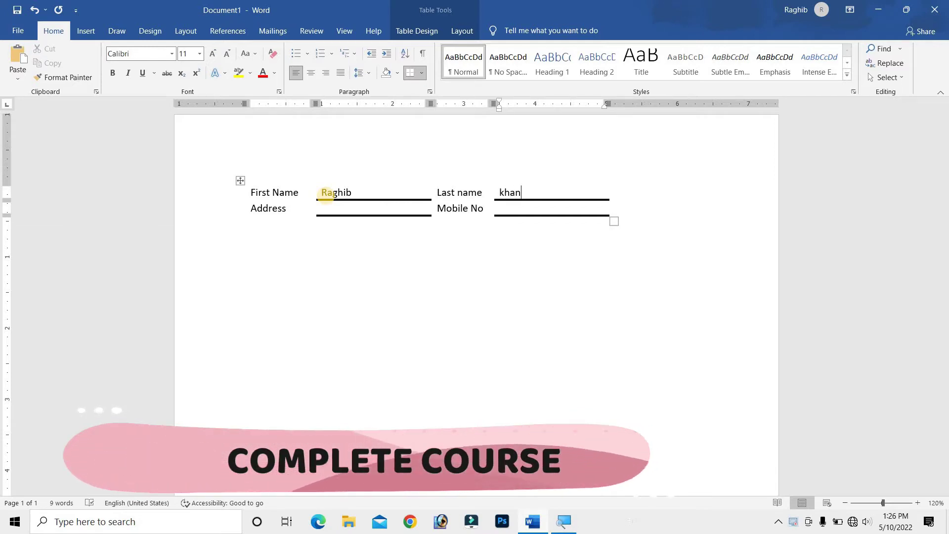
pyautogui.press('Tab')
pyautogui.press('Tab')
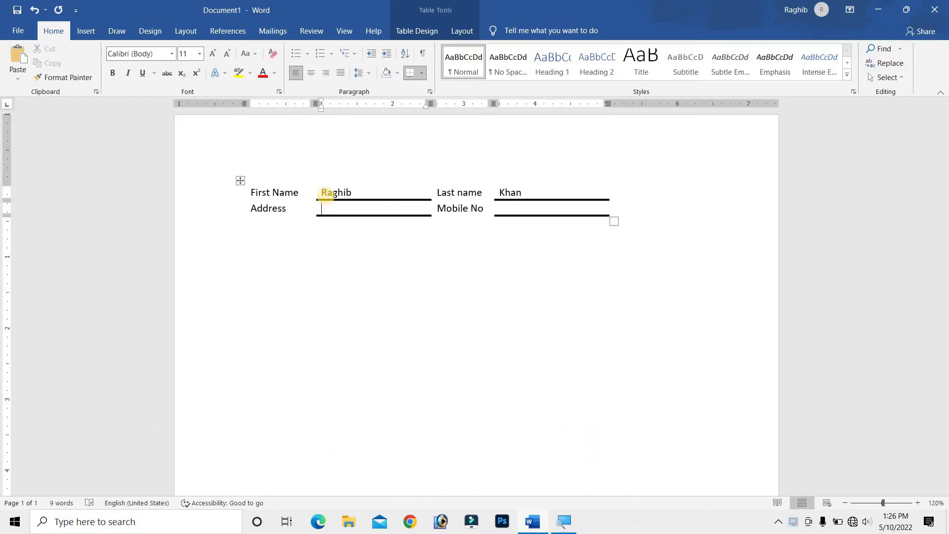
pyautogui.write('jhark')
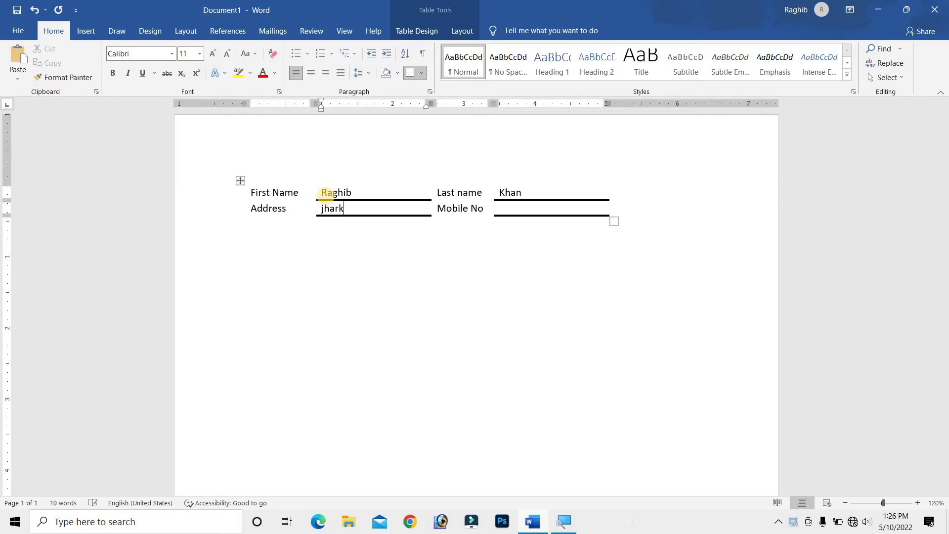
pyautogui.write('hand')
pyautogui.press('Tab')
pyautogui.press('Tab')
pyautogui.write('895')
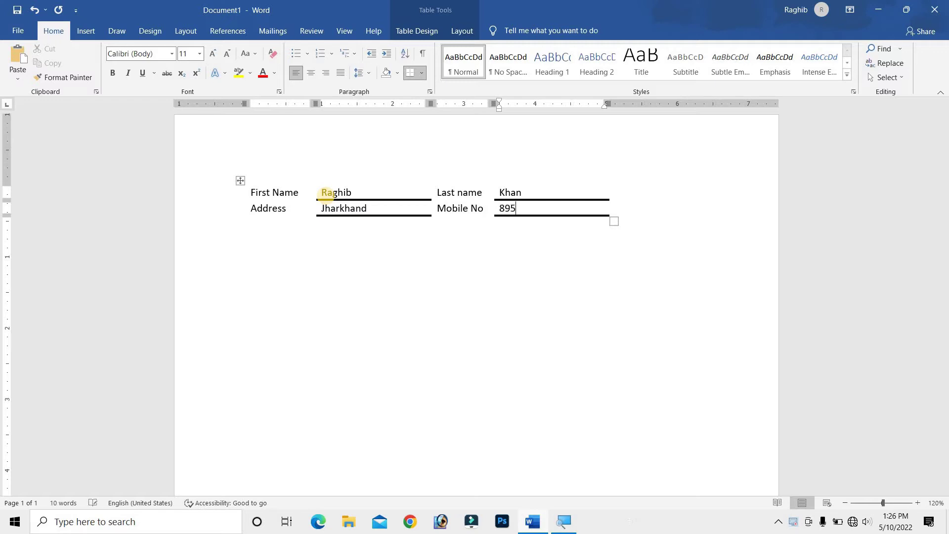
pyautogui.write('87798')
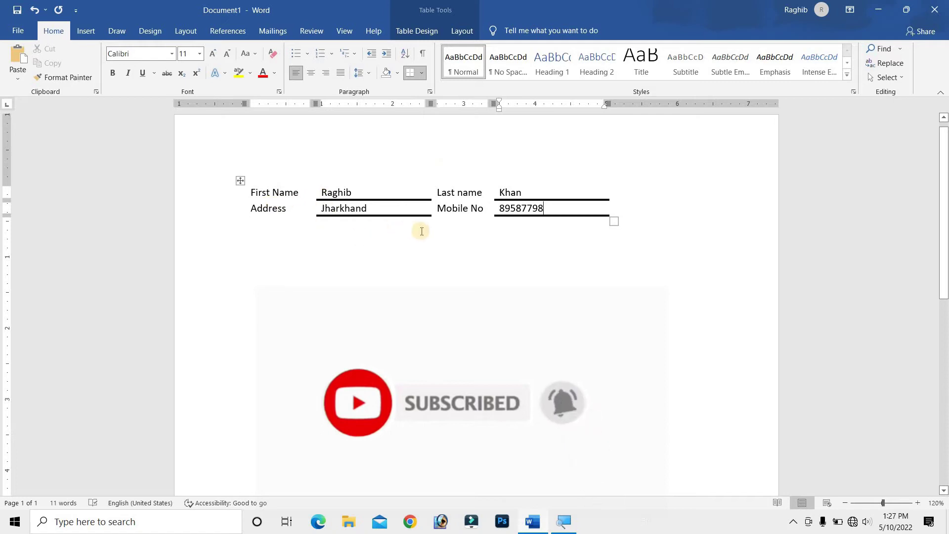
# Add blank lines below the filled form and bring up the Insert Table size grid.
pyautogui.click(251, 297)
pyautogui.press('Return')
pyautogui.press('Return')
pyautogui.press('Return')
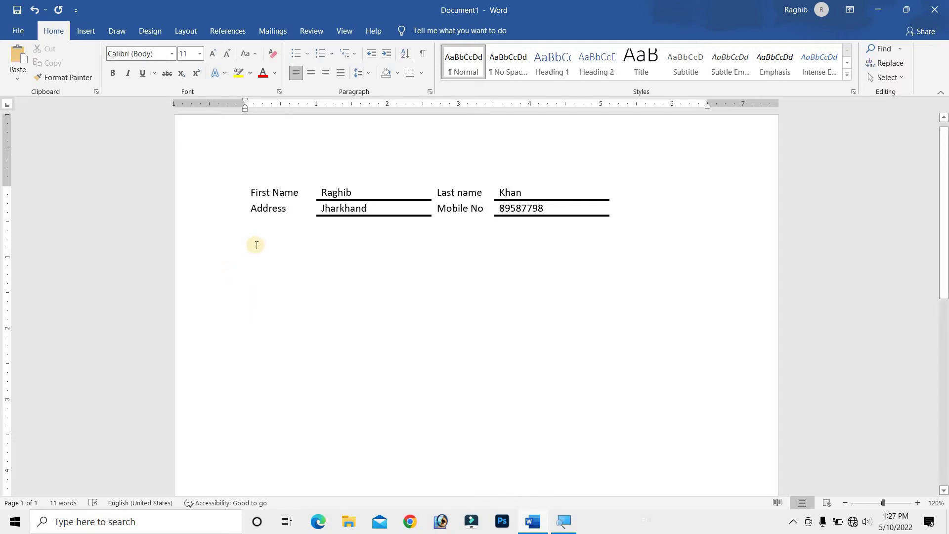
pyautogui.moveTo(274, 214)
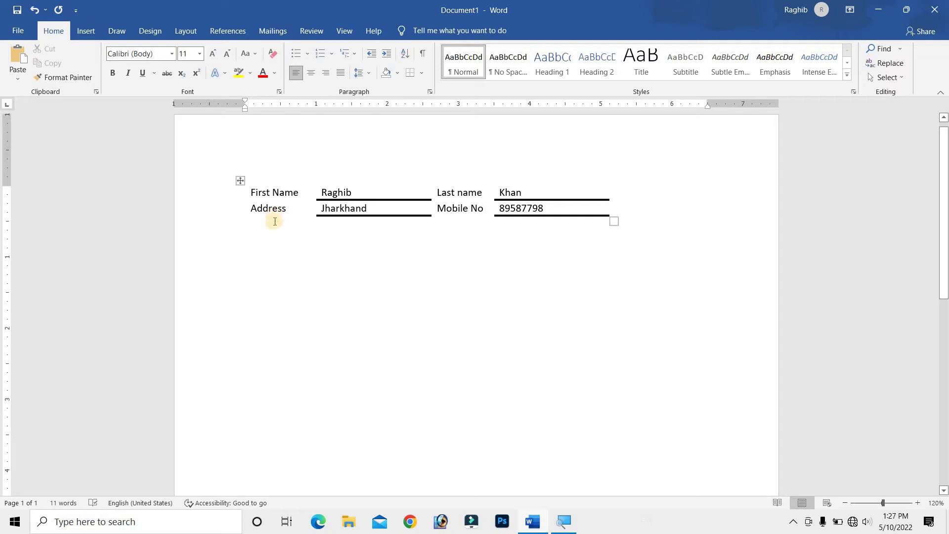
pyautogui.click(88, 32)
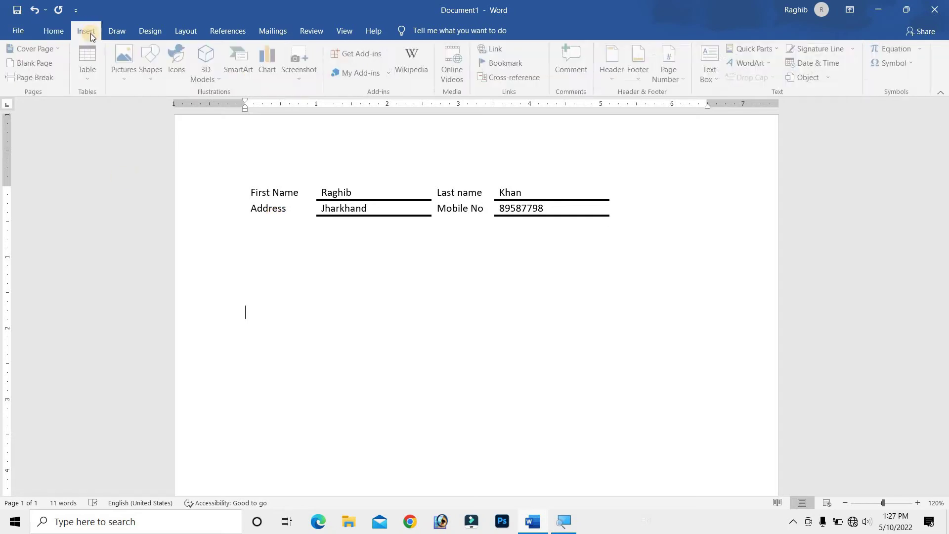
pyautogui.click(86, 75)
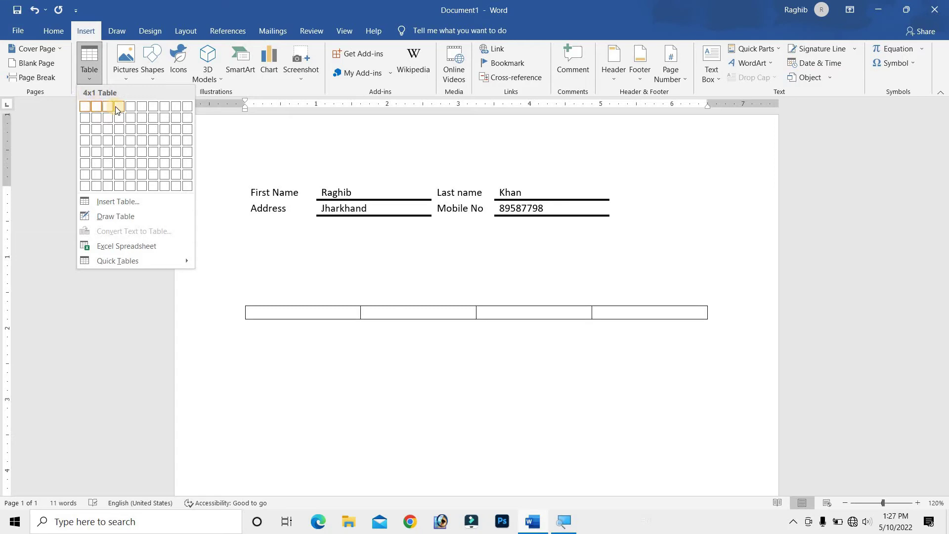
# Insert a 4x2 table labelled FIRST NAME, LAST NAME, ADDRESS and MOBILE NO.
pyautogui.click(115, 116)
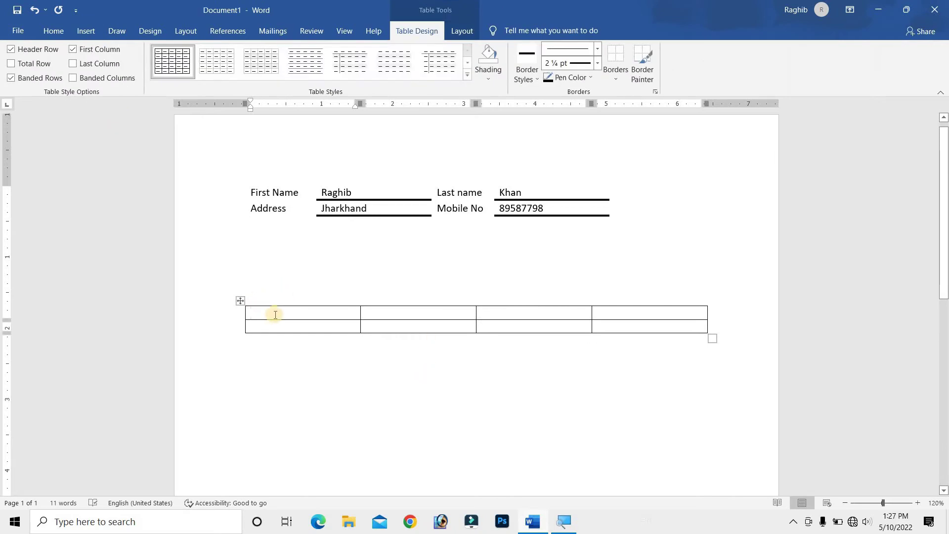
pyautogui.write('FIR')
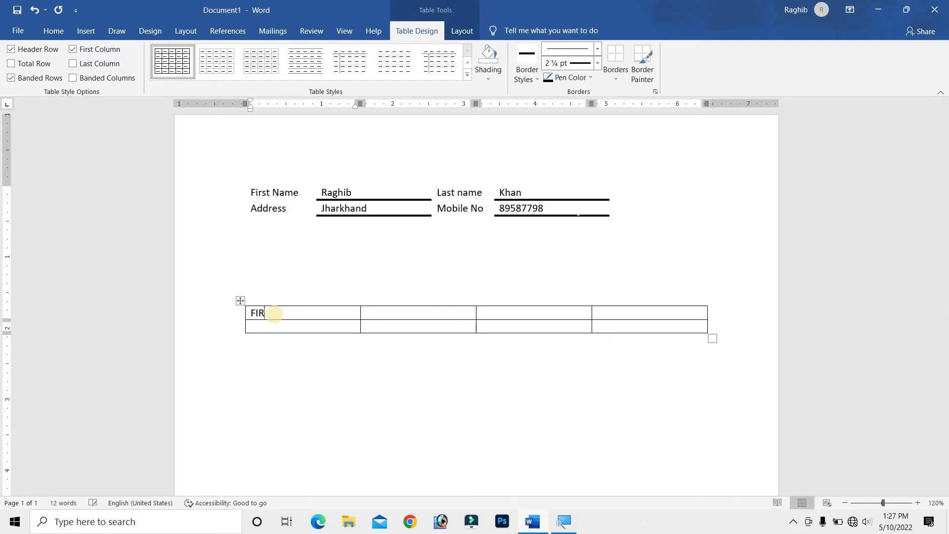
pyautogui.write('ST NAME')
pyautogui.press('Tab')
pyautogui.press('Tab')
pyautogui.write('LAST')
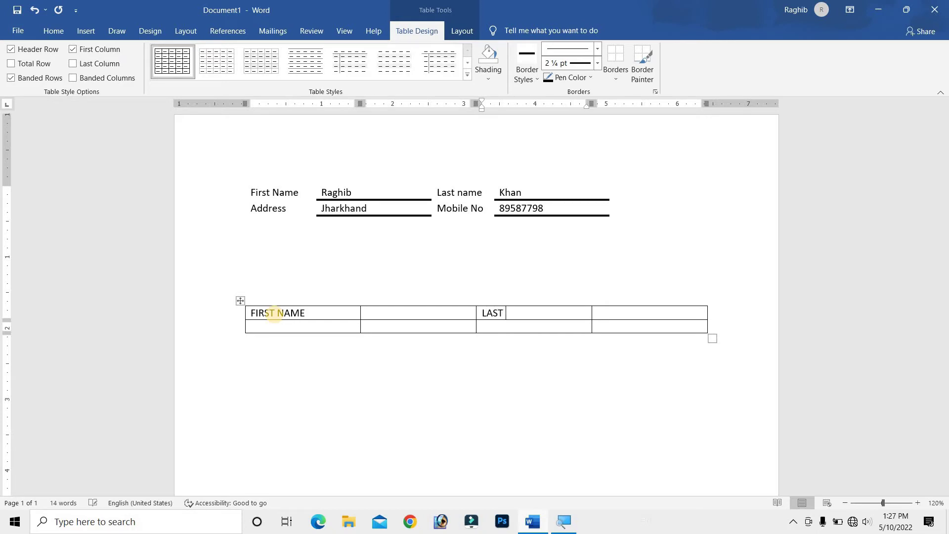
pyautogui.write(' NAME')
pyautogui.press('Tab')
pyautogui.press('Tab')
pyautogui.write('ADD')
pyautogui.write('RESS')
pyautogui.press('Tab')
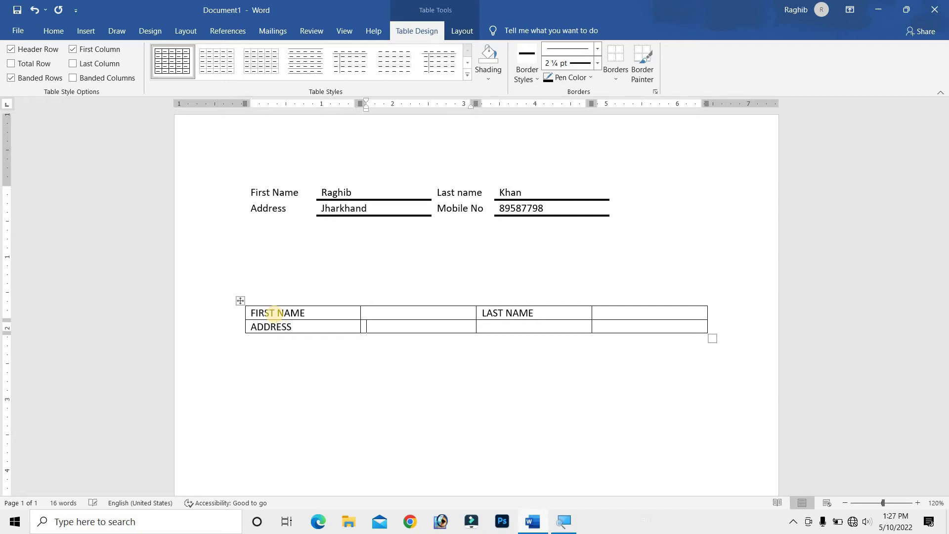
pyautogui.press('Tab')
pyautogui.write('MO')
pyautogui.write('BILK')
pyautogui.write('\\')
pyautogui.press('BackSpace')
pyautogui.press('BackSpace')
pyautogui.press('BackSpace')
pyautogui.write('E')
pyautogui.write(' NO')
# Narrow the FIRST NAME label column of the new table to fit its text.
pyautogui.click(312, 342)
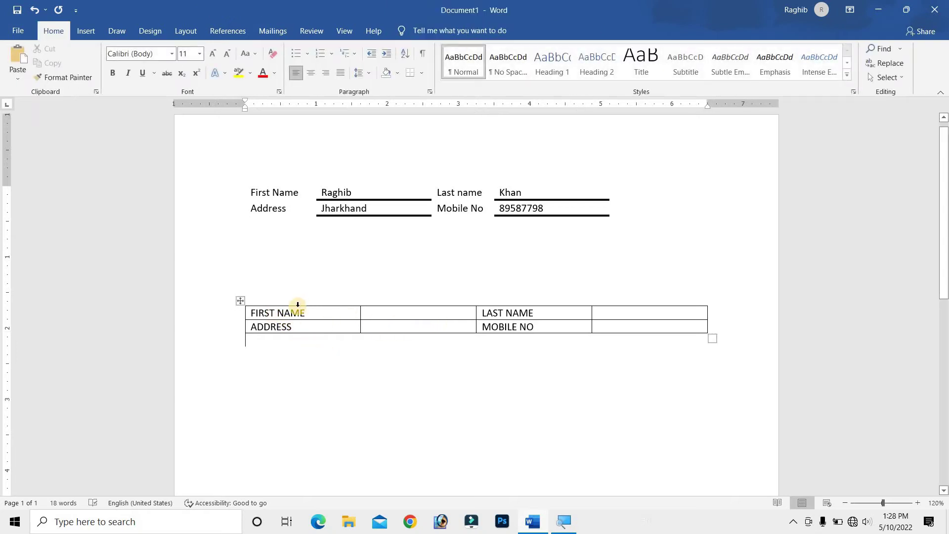
pyautogui.click(241, 302)
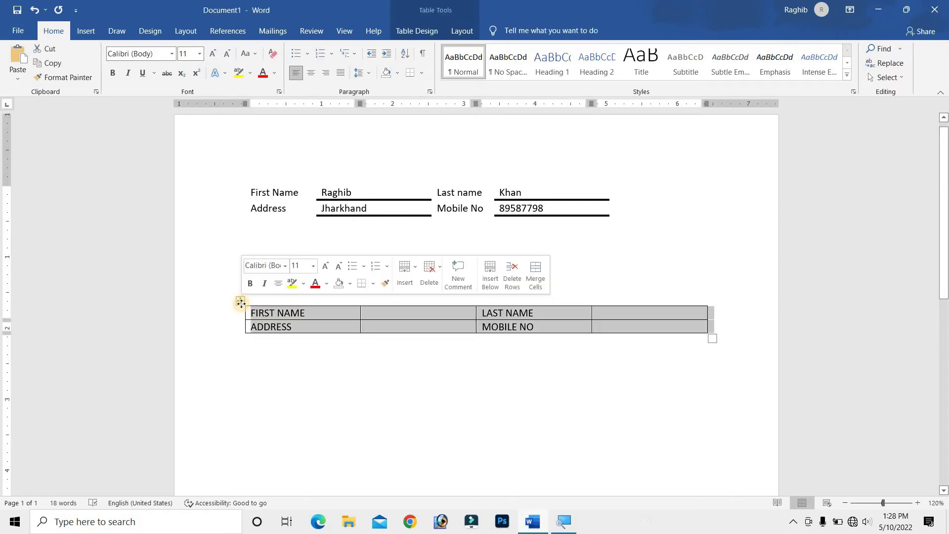
pyautogui.click(374, 366)
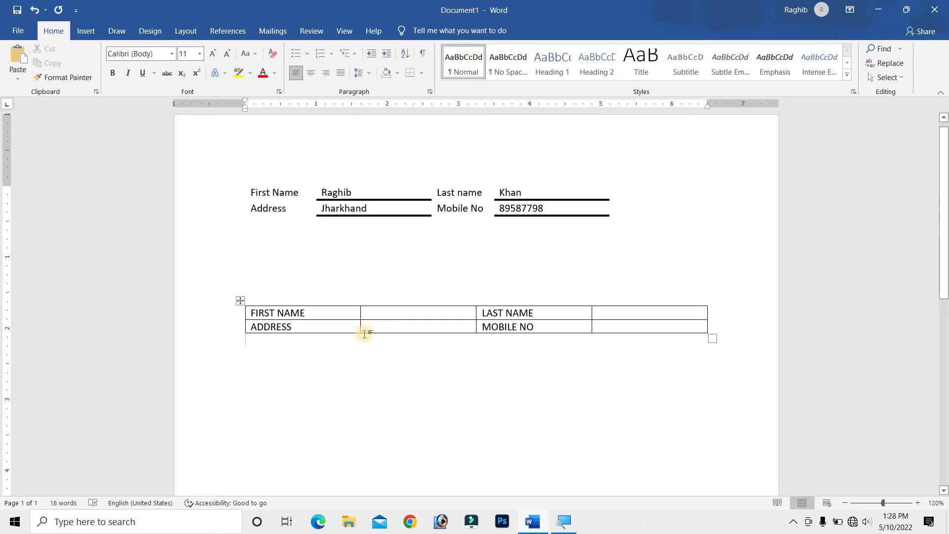
pyautogui.click(355, 312)
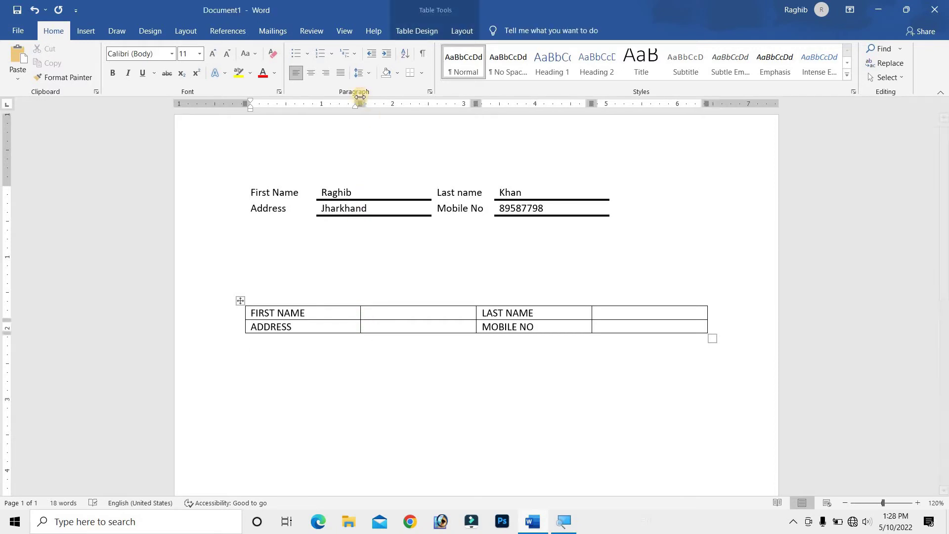
pyautogui.moveTo(360, 96); pyautogui.dragTo(320, 114)
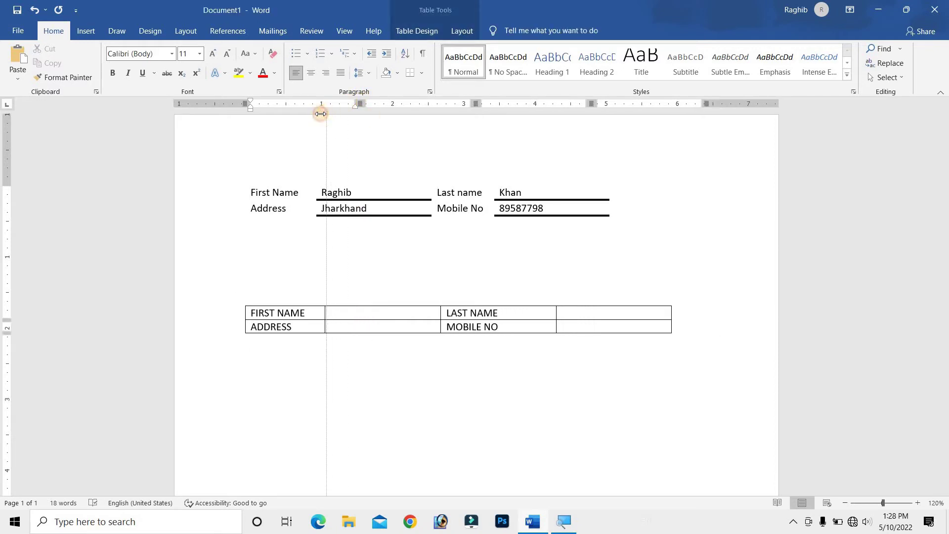
pyautogui.moveTo(320, 114)
pyautogui.mouseDown()
pyautogui.moveTo(308, 116)
pyautogui.moveTo(317, 116)
pyautogui.mouseUp()
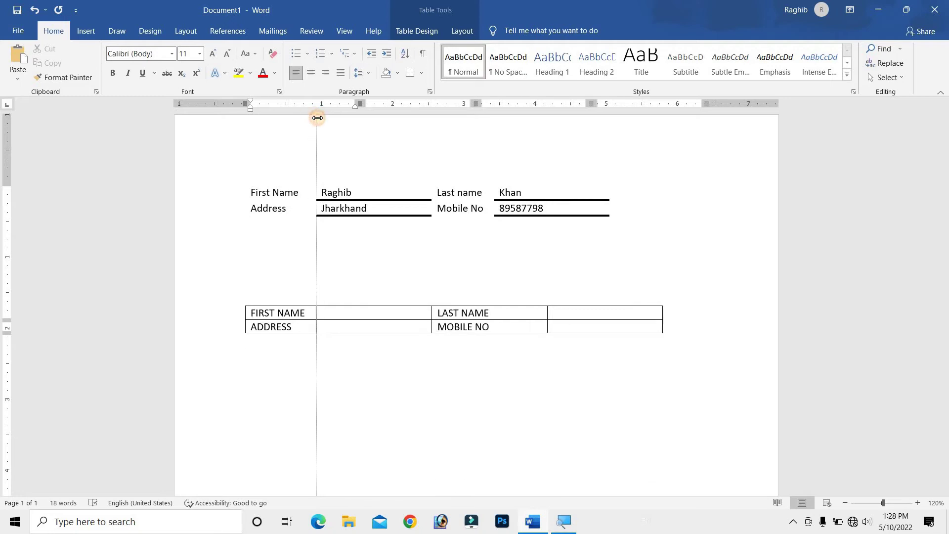
# Narrow the LAST NAME label column to fit its text.
pyautogui.click(536, 308)
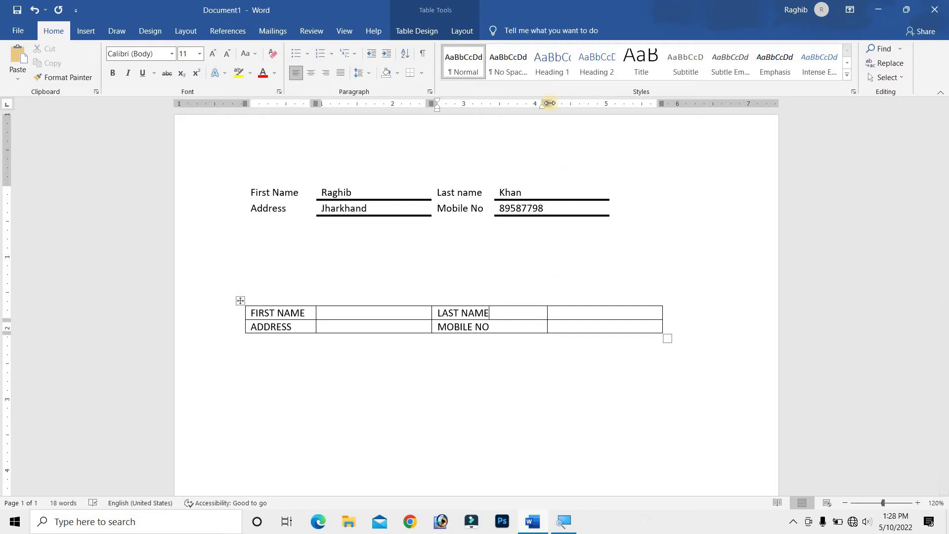
pyautogui.moveTo(550, 103); pyautogui.dragTo(496, 115)
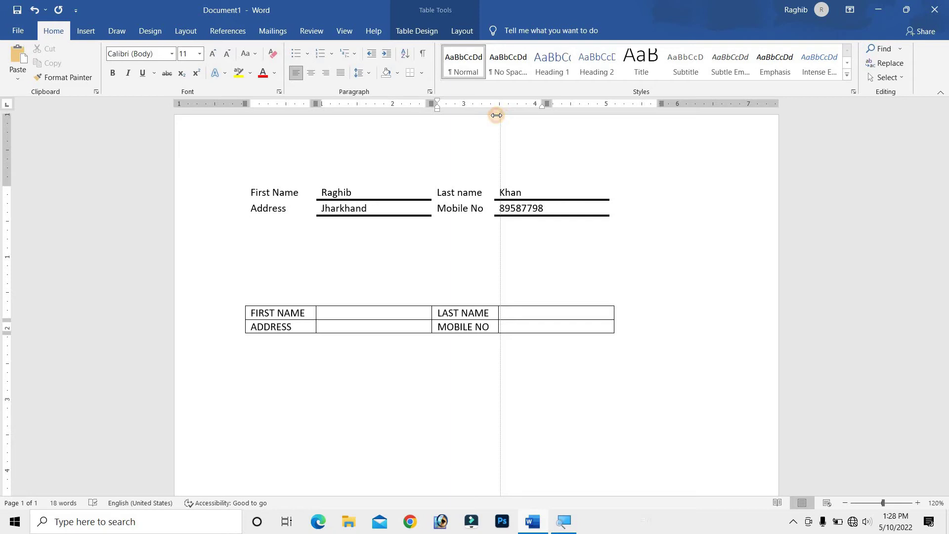
pyautogui.moveTo(496, 115); pyautogui.dragTo(492, 115)
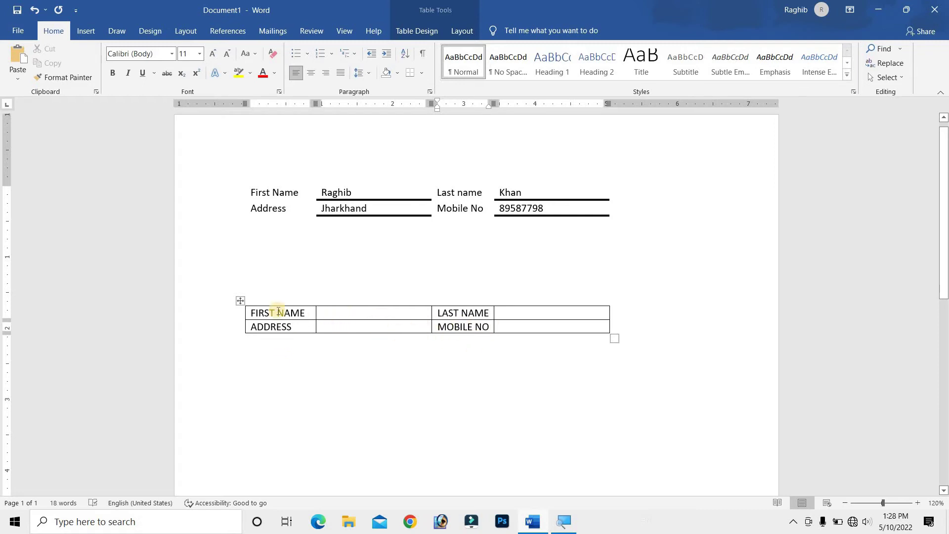
# Apply No Border to the whole new table, leaving only plain labels.
pyautogui.click(239, 301)
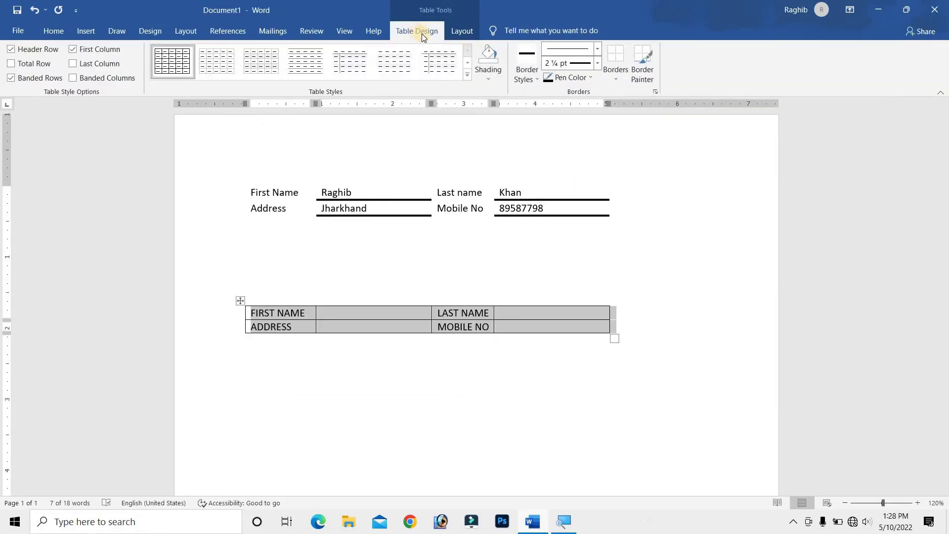
pyautogui.click(611, 83)
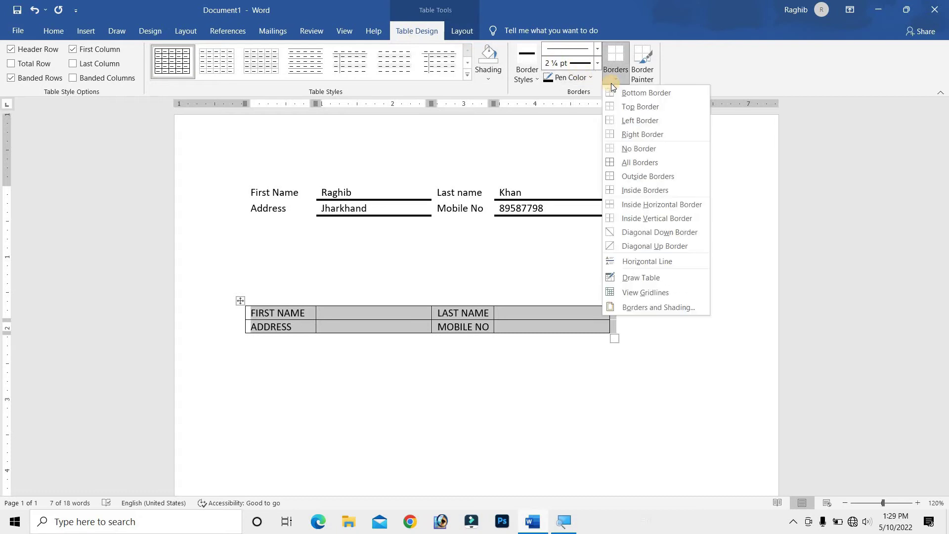
pyautogui.click(643, 150)
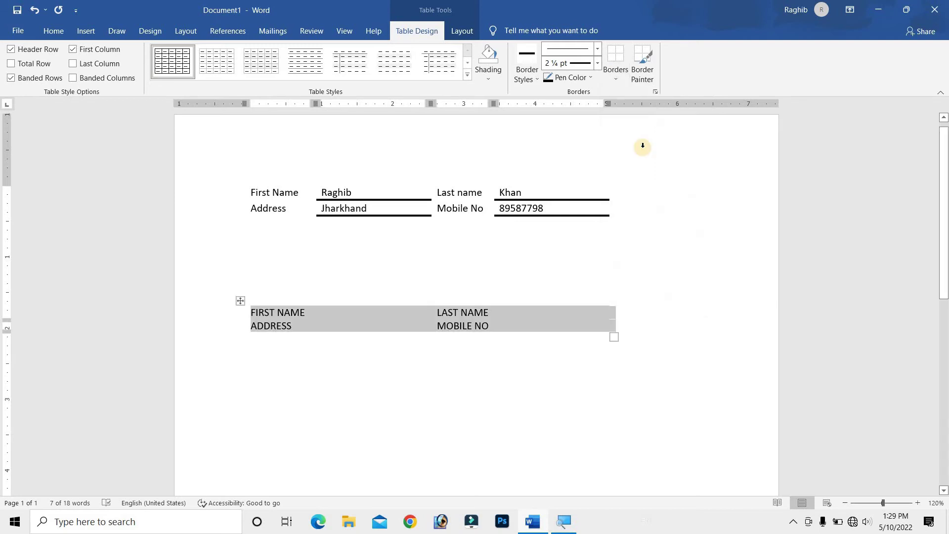
pyautogui.click(417, 356)
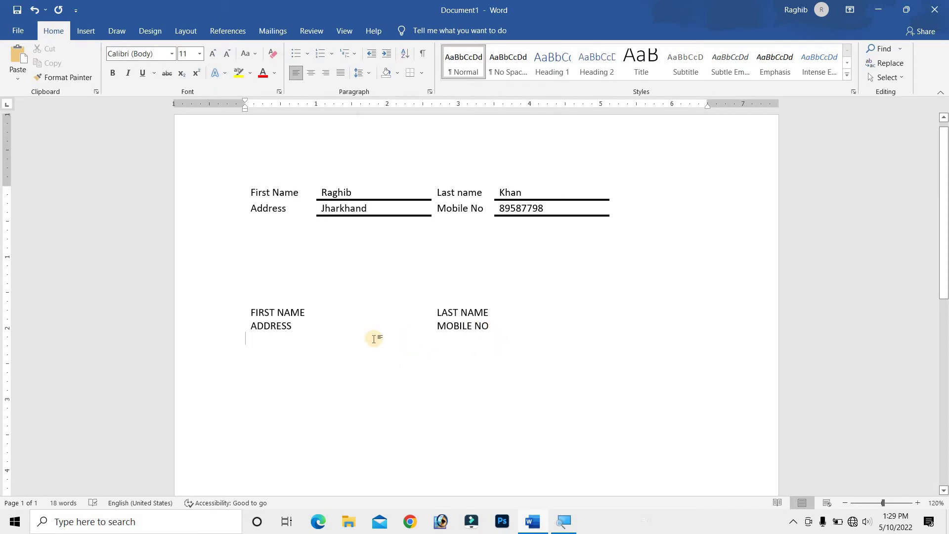
# Select the empty cells beside FIRST NAME and ADDRESS and show the Borders dropdown.
pyautogui.click(334, 312)
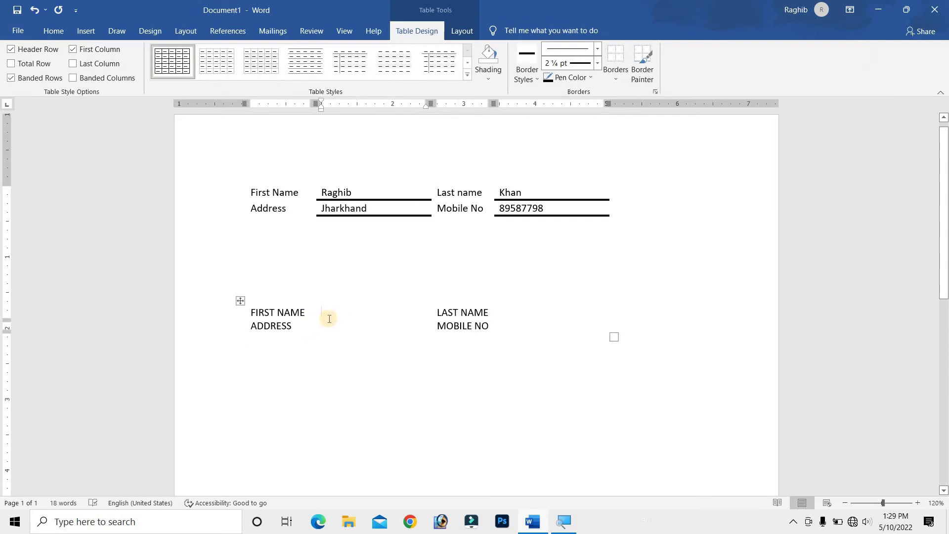
pyautogui.click(333, 310)
pyautogui.moveTo(333, 310); pyautogui.dragTo(334, 322)
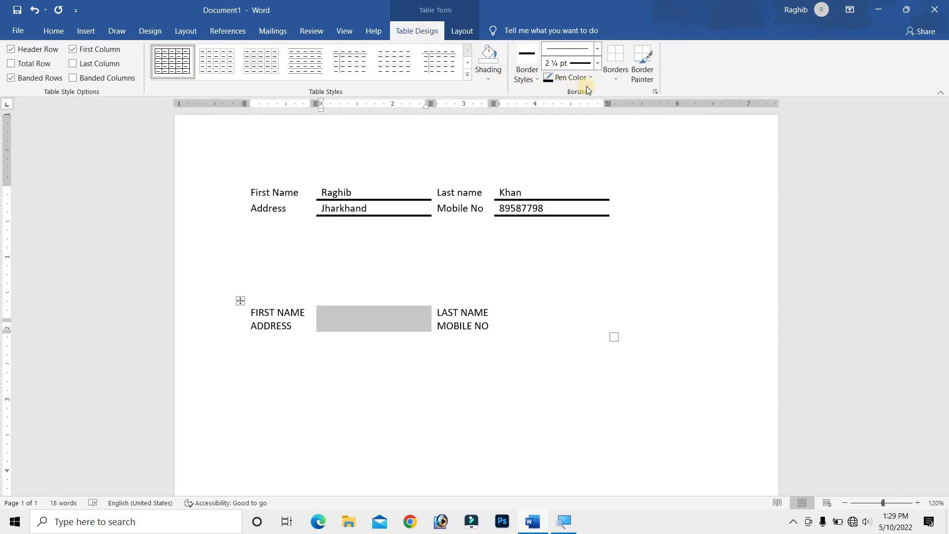
pyautogui.click(605, 81)
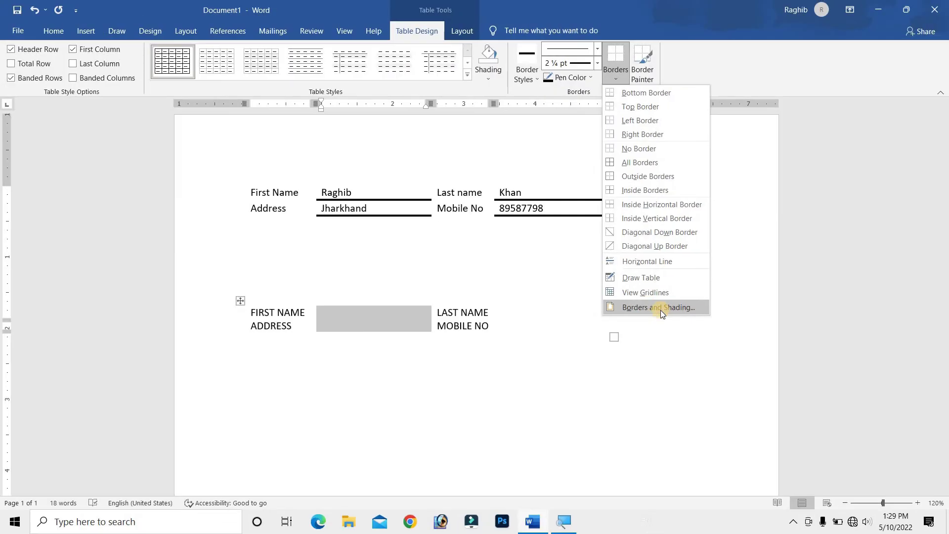
# Give the cells beside FIRST NAME and ADDRESS 2¼ pt inside-horizontal and bottom borders.
pyautogui.click(661, 310)
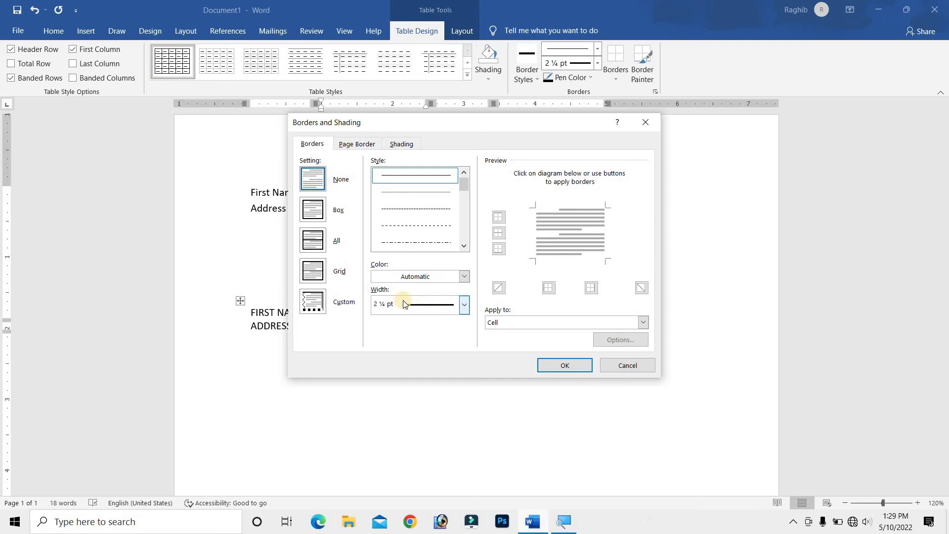
pyautogui.click(464, 311)
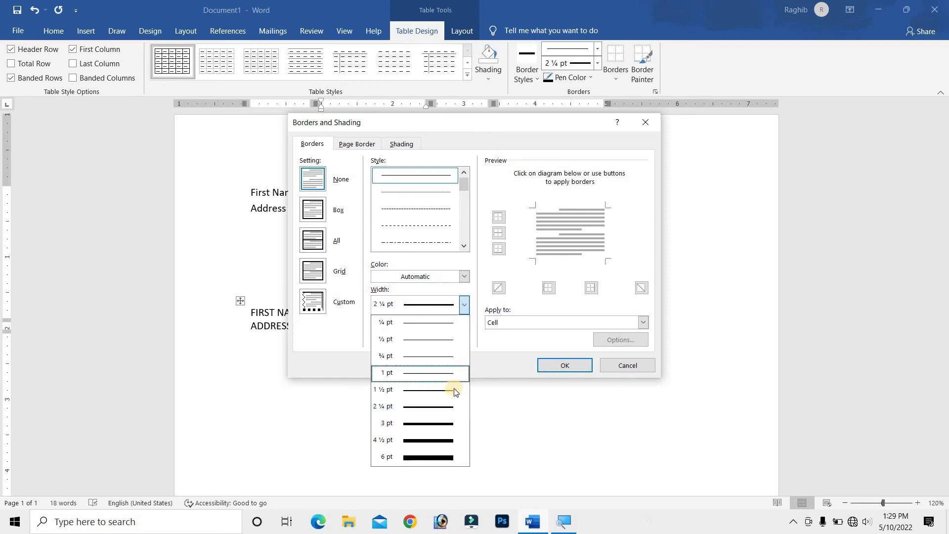
pyautogui.click(421, 407)
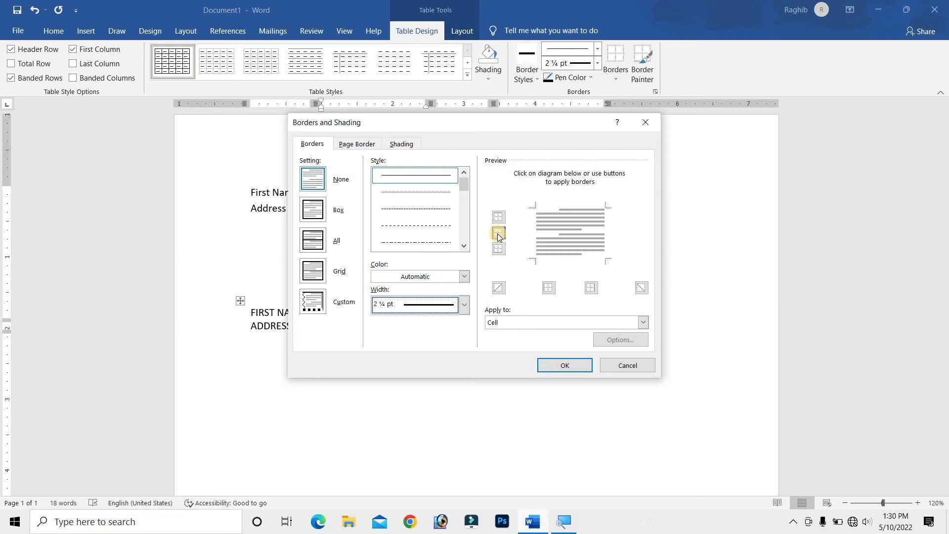
pyautogui.click(498, 235)
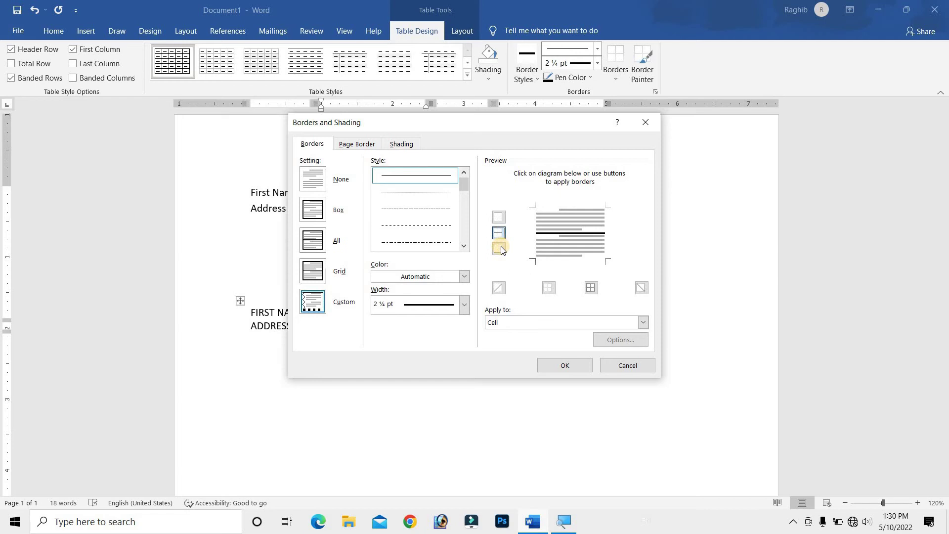
pyautogui.click(499, 248)
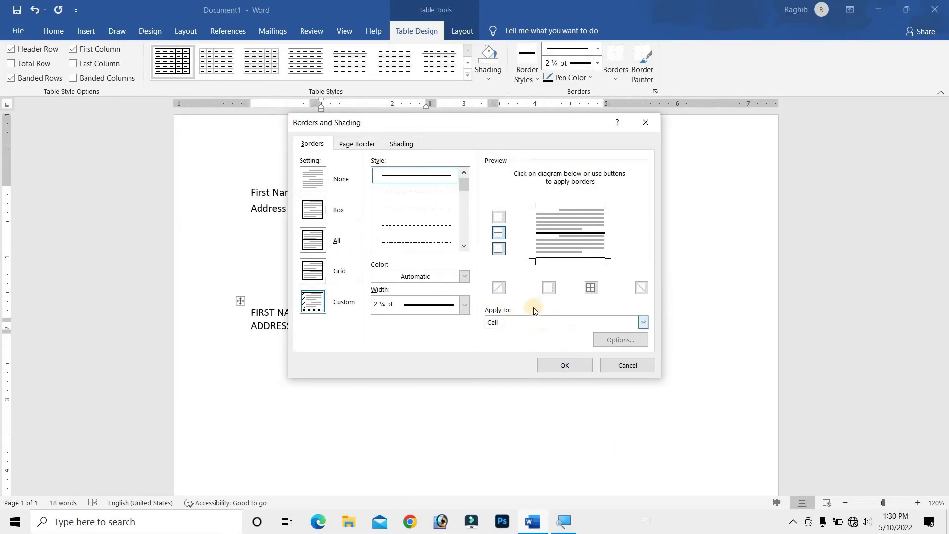
pyautogui.click(566, 365)
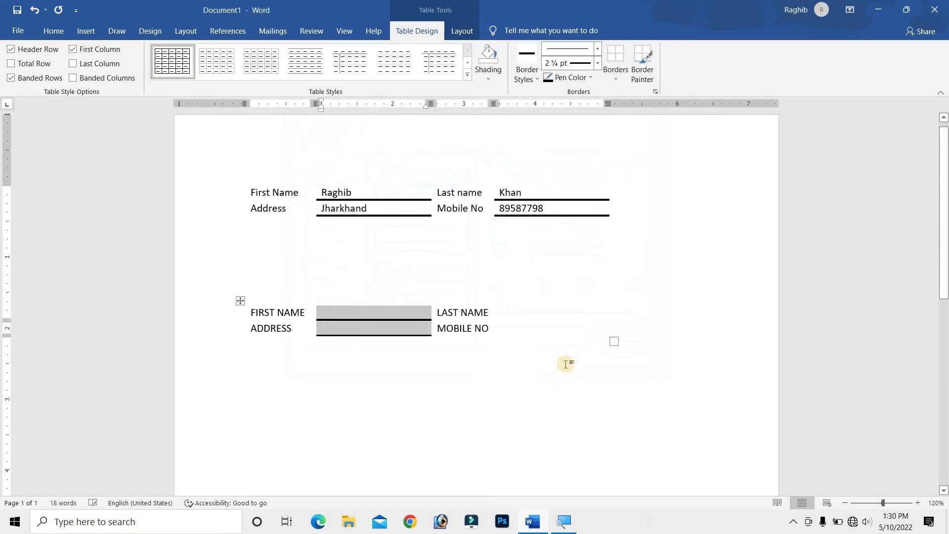
pyautogui.click(459, 358)
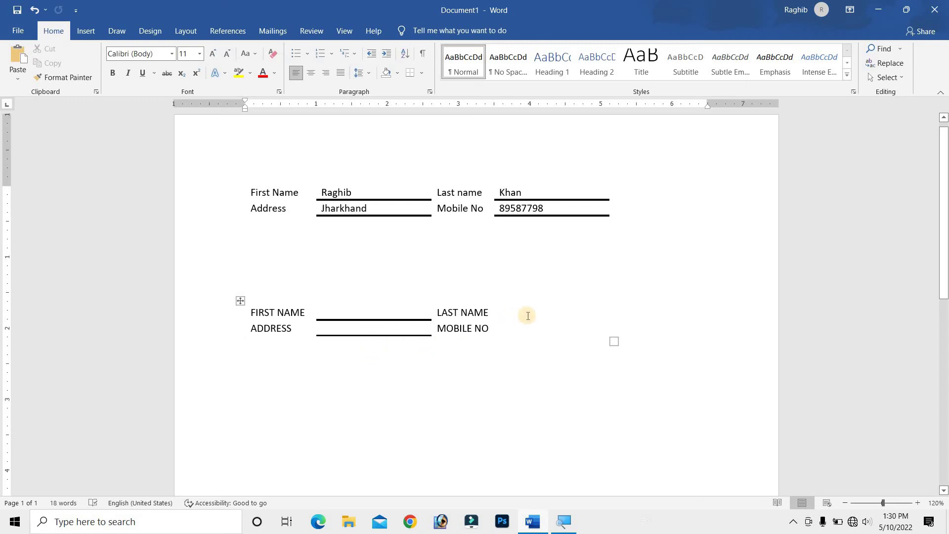
# Add 2¼ pt inside-horizontal and bottom borders to the cells beside LAST NAME and MOBILE NO.
pyautogui.moveTo(527, 314); pyautogui.dragTo(527, 327)
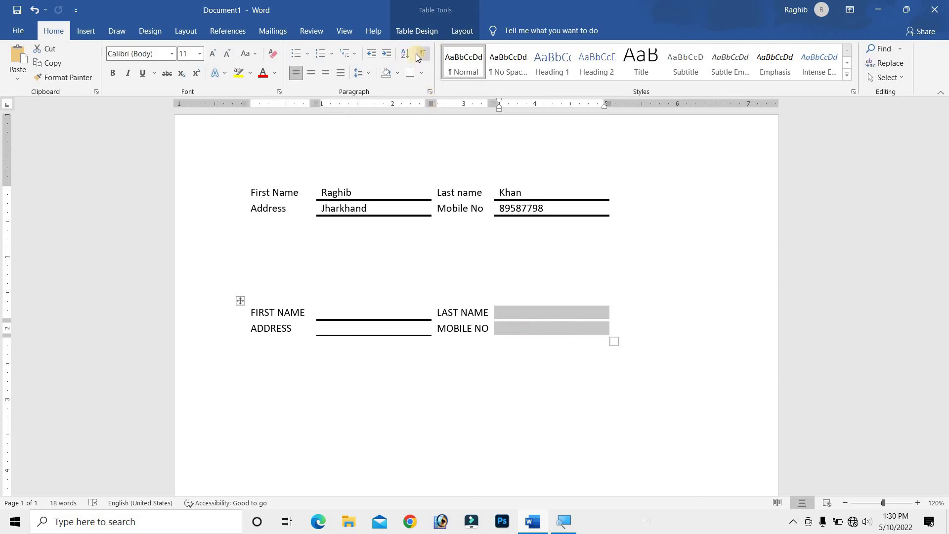
pyautogui.click(425, 38)
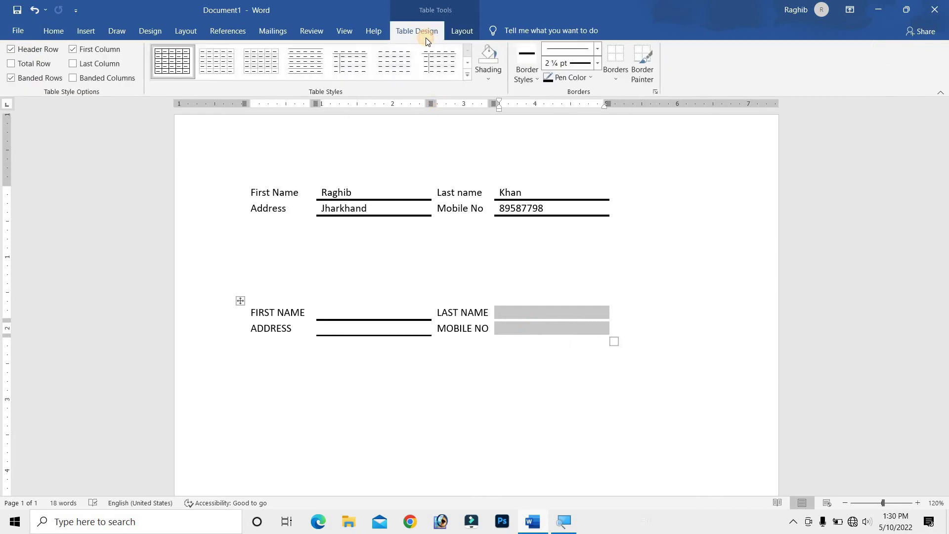
pyautogui.click(608, 84)
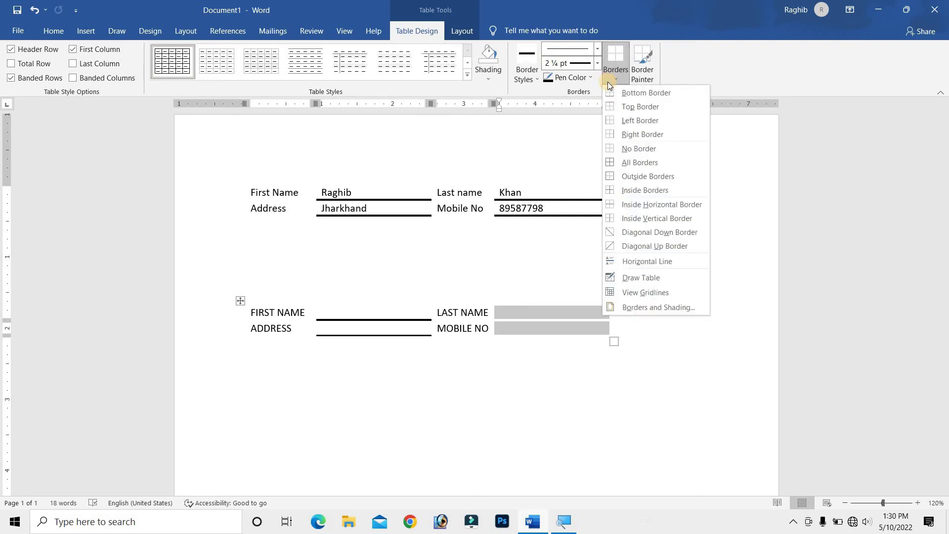
pyautogui.click(669, 310)
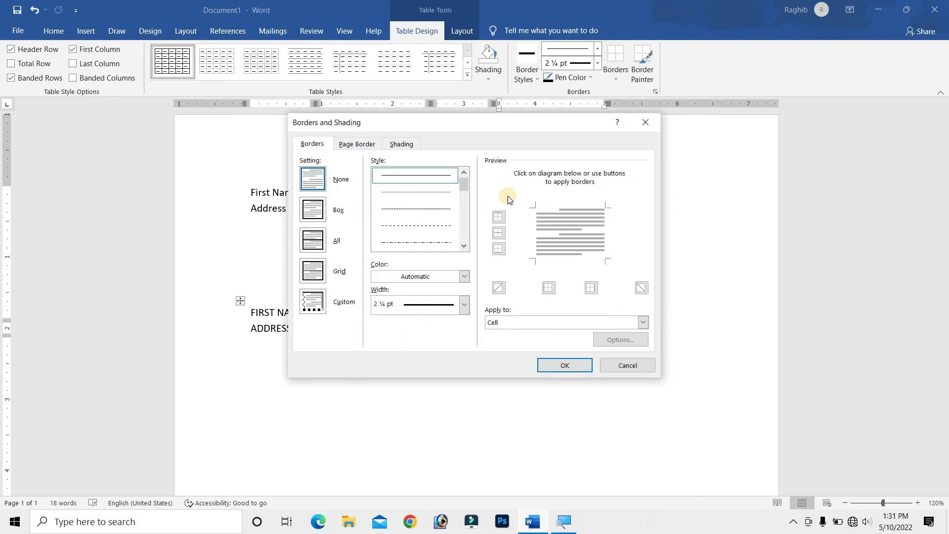
pyautogui.click(500, 232)
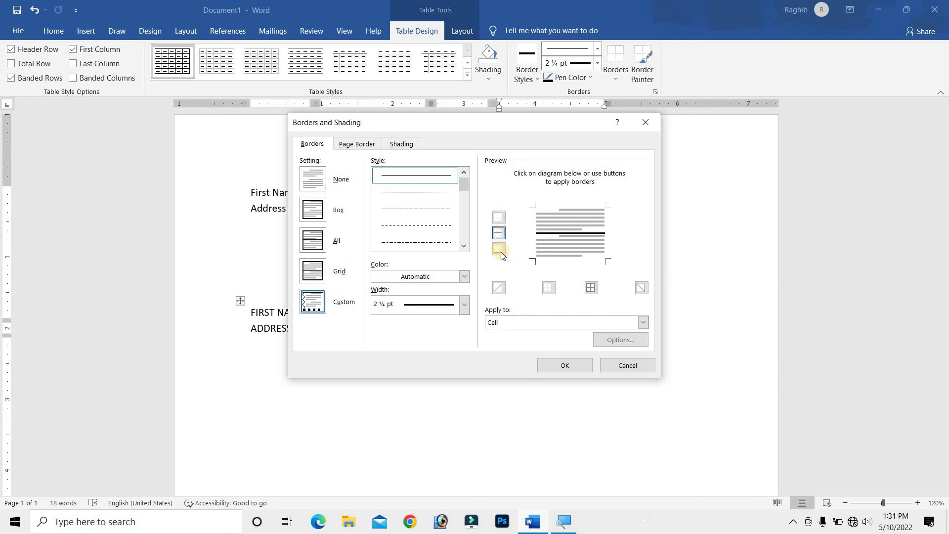
pyautogui.click(499, 250)
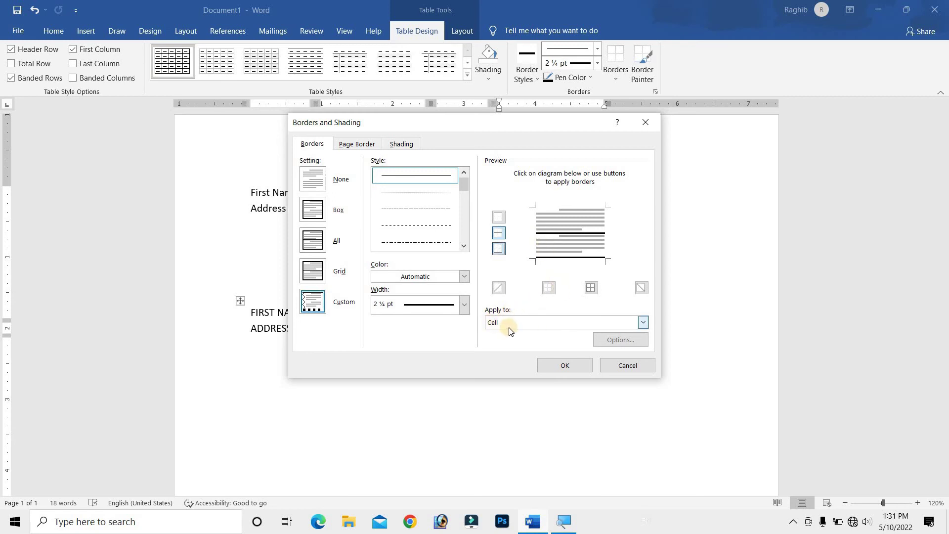
pyautogui.click(553, 366)
pyautogui.click(508, 364)
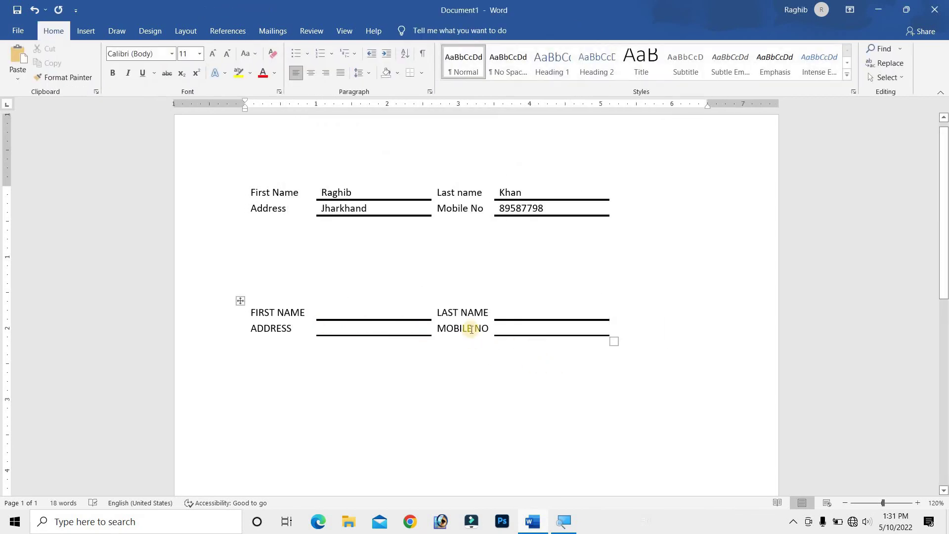
# Type placeholder entries into all four underlined fields, then add a new row below.
pyautogui.click(348, 312)
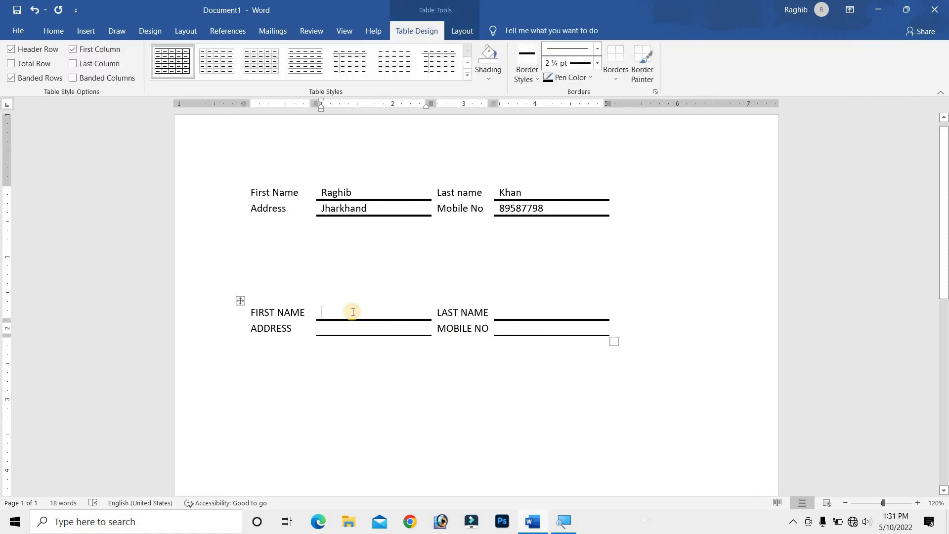
pyautogui.write('ghrgre')
pyautogui.press('Tab')
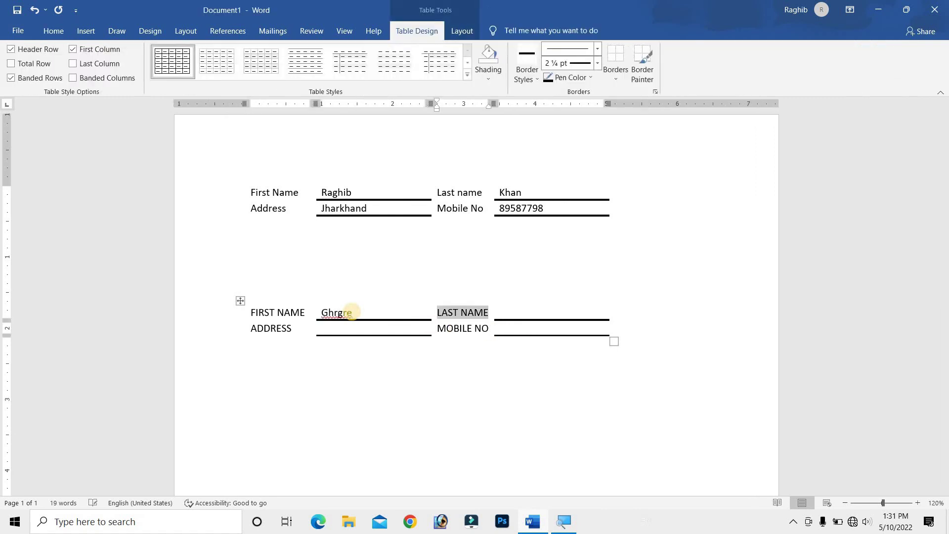
pyautogui.press('Tab')
pyautogui.write('thrthtrhtr')
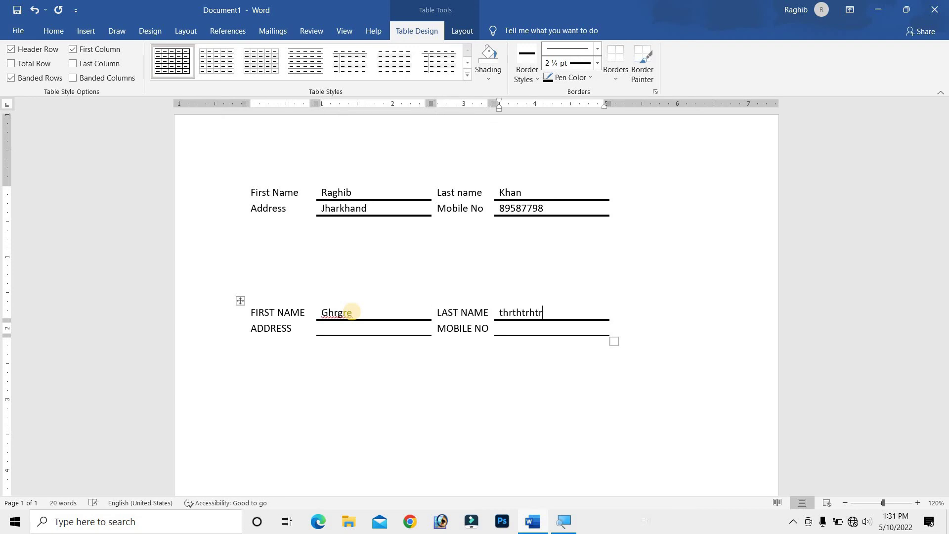
pyautogui.press('Tab')
pyautogui.press('Tab')
pyautogui.write('jfyjyjyfj')
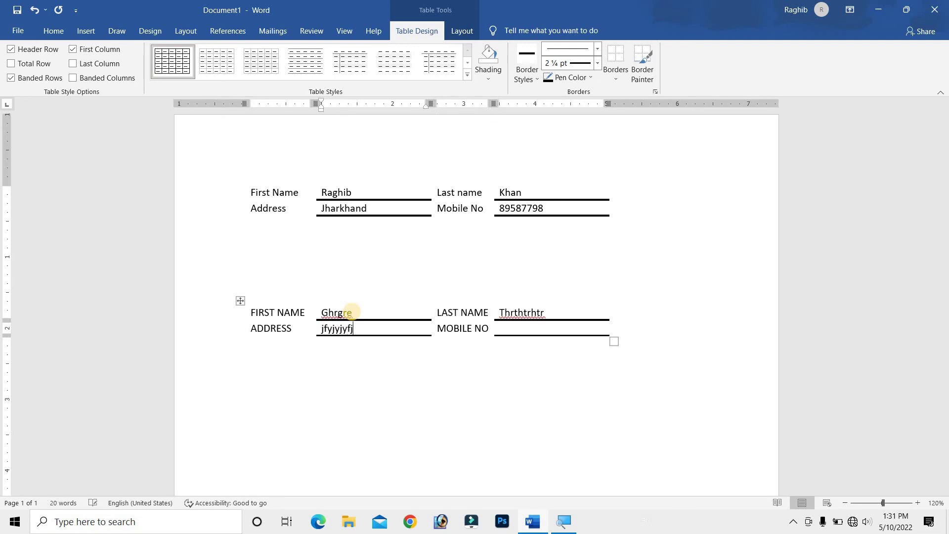
pyautogui.press('Tab')
pyautogui.press('Tab')
pyautogui.write('778587568')
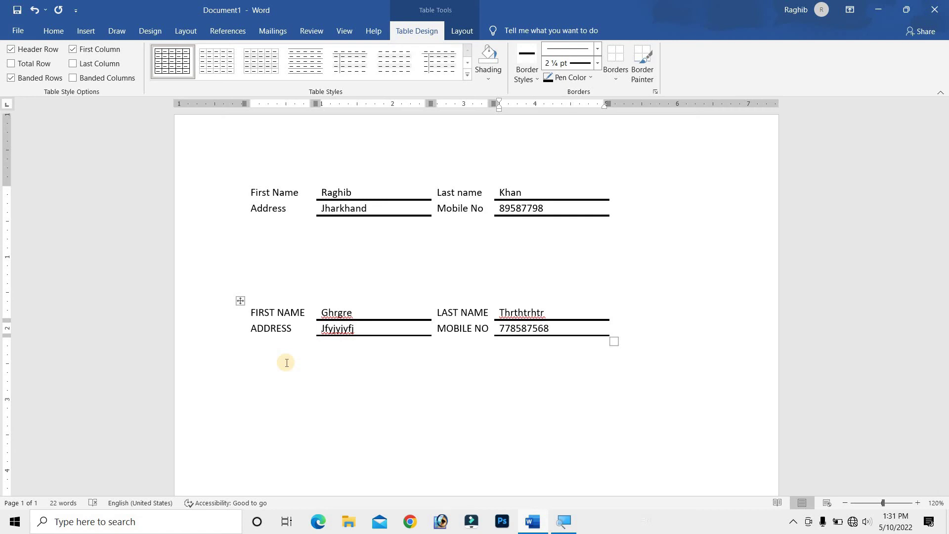
pyautogui.press('Tab')
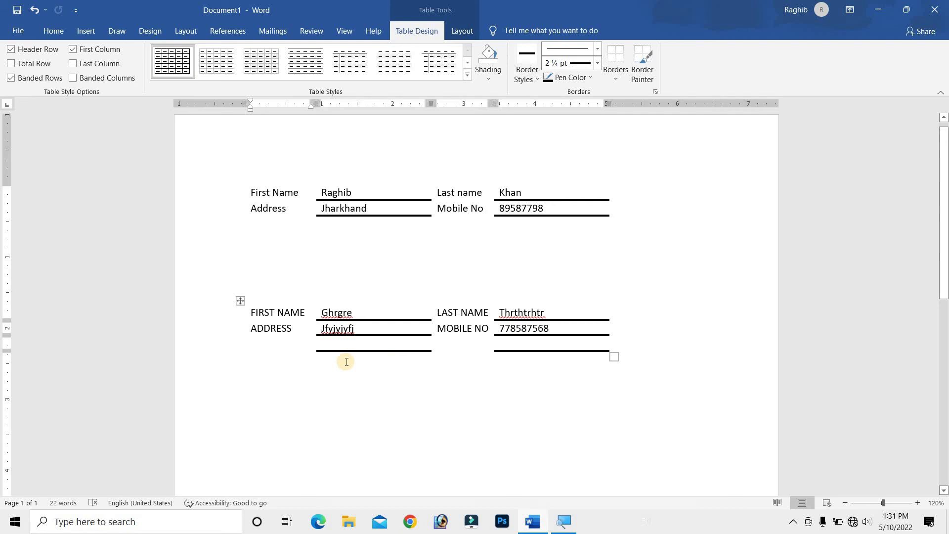
# Fill the new row with labels Roll No and D.O.B, values 45 and 12/12/56657.
pyautogui.write('R')
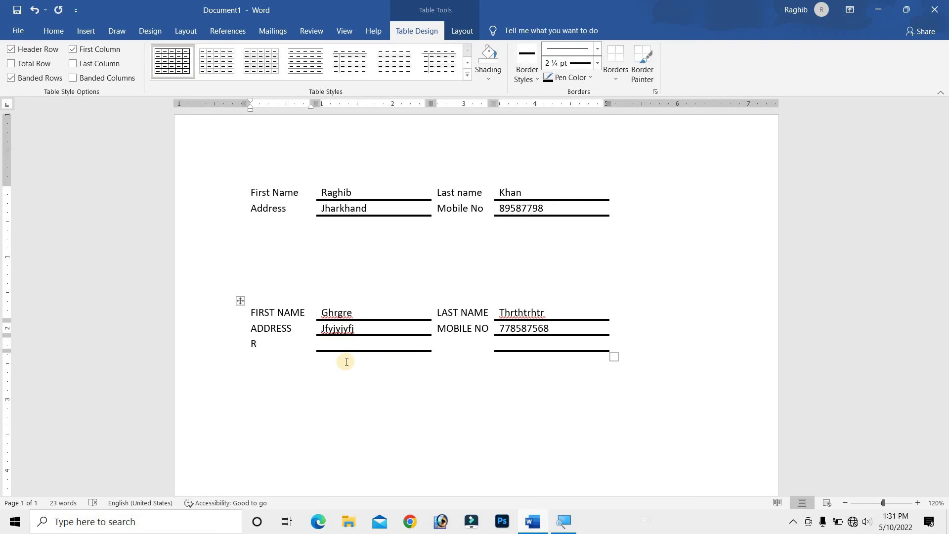
pyautogui.write('oll')
pyautogui.write(' No')
pyautogui.press('Tab')
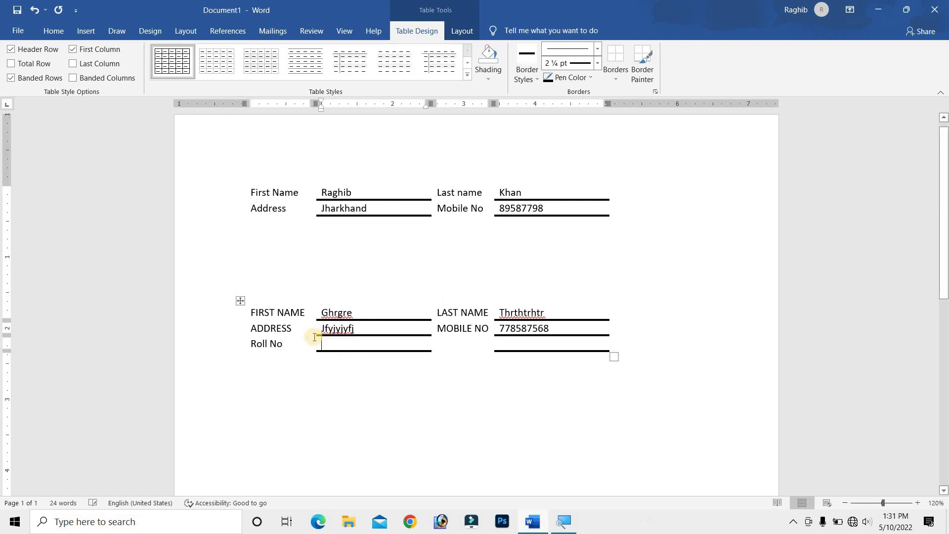
pyautogui.write('45')
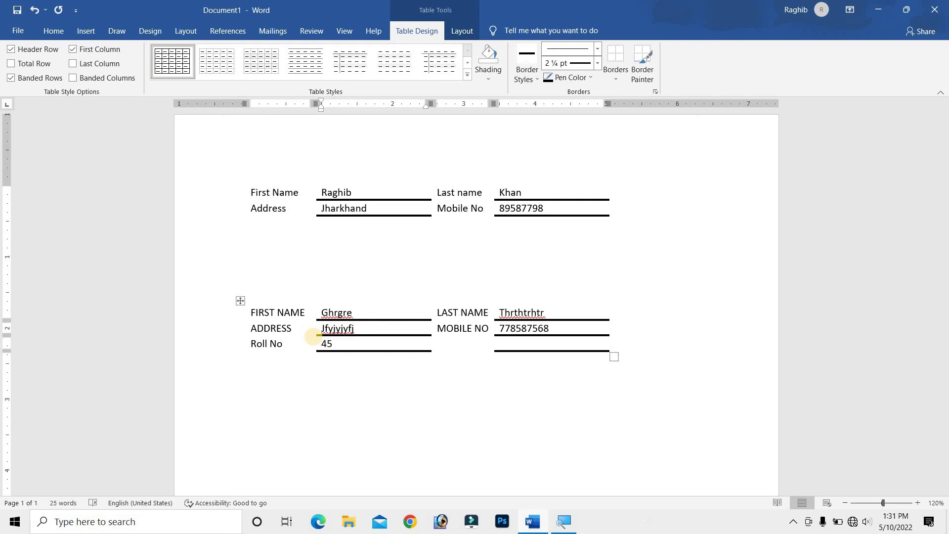
pyautogui.press('Tab')
pyautogui.write('D.')
pyautogui.write('O.')
pyautogui.write('B')
pyautogui.press('Tab')
pyautogui.write('1')
pyautogui.write('2/12')
pyautogui.write('/56657')
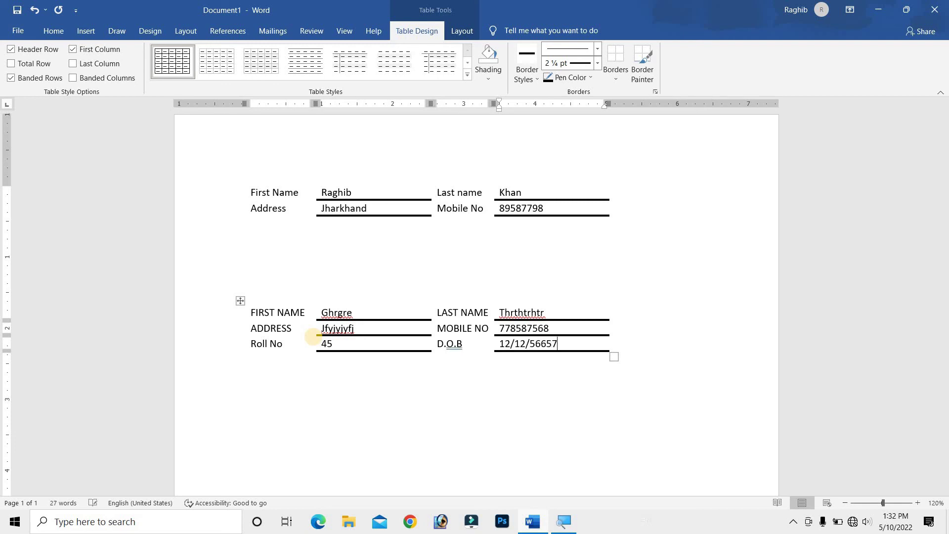